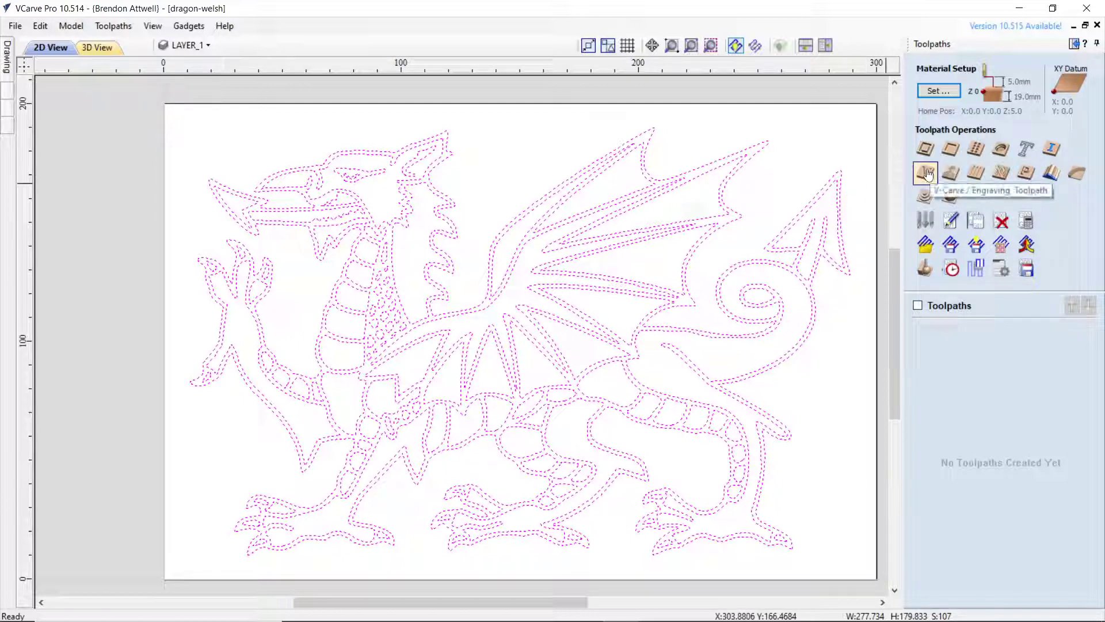
# Start a V-Carve/Engraving toolpath for the dragon outlines with Flat Depth turned off
pyautogui.click(926, 173)
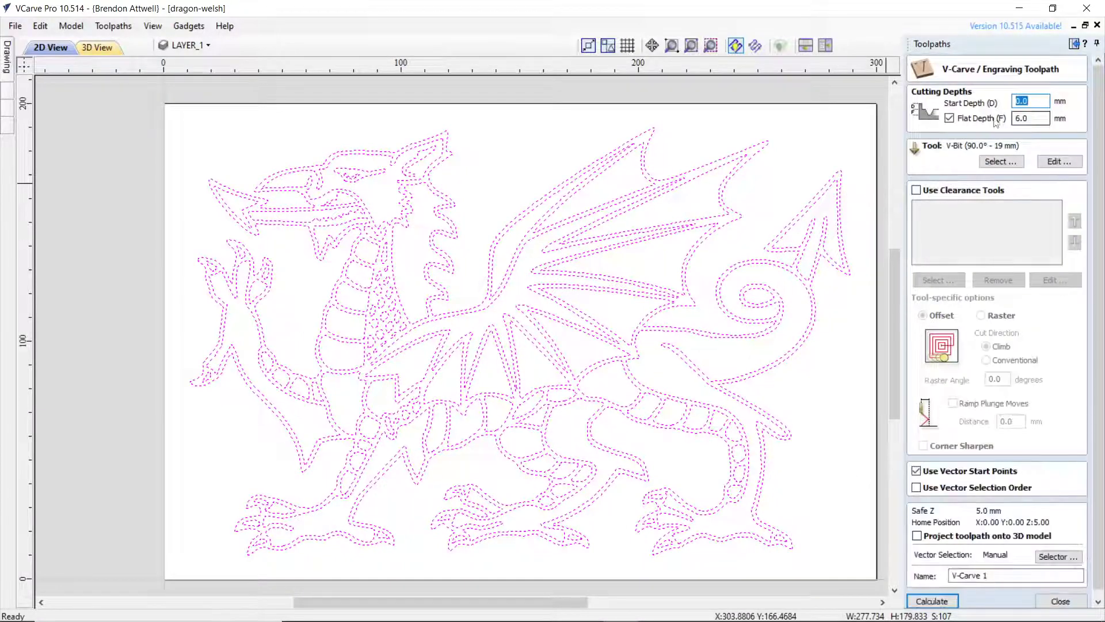
pyautogui.click(950, 118)
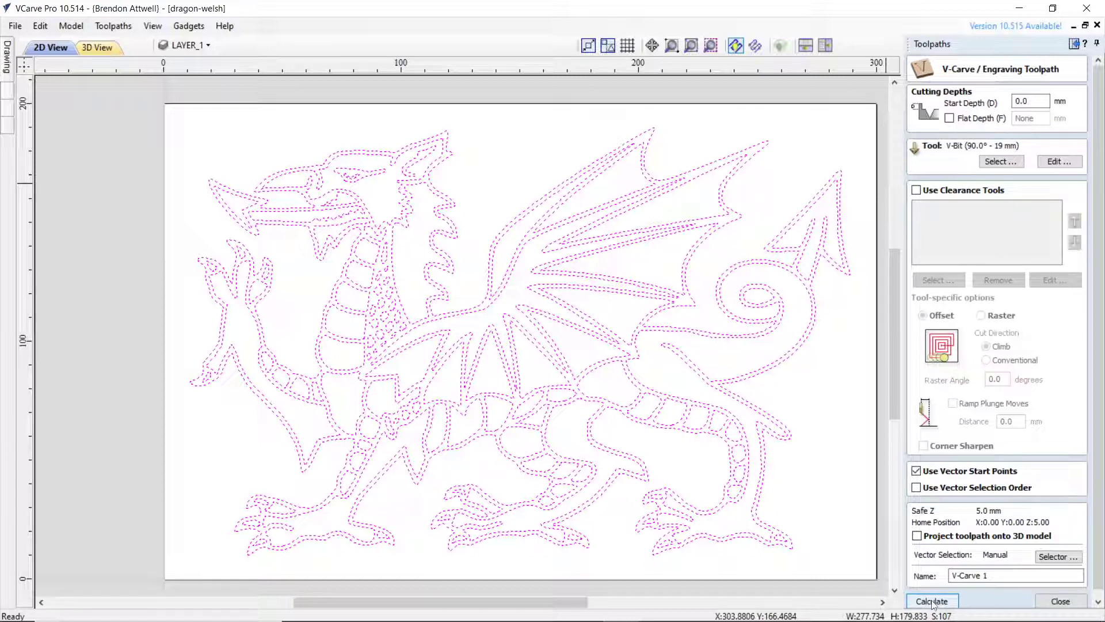
# Calculate V-Carve 1, then reset and run the 3D preview of the dragon carving in oak
pyautogui.click(932, 604)
pyautogui.click(933, 603)
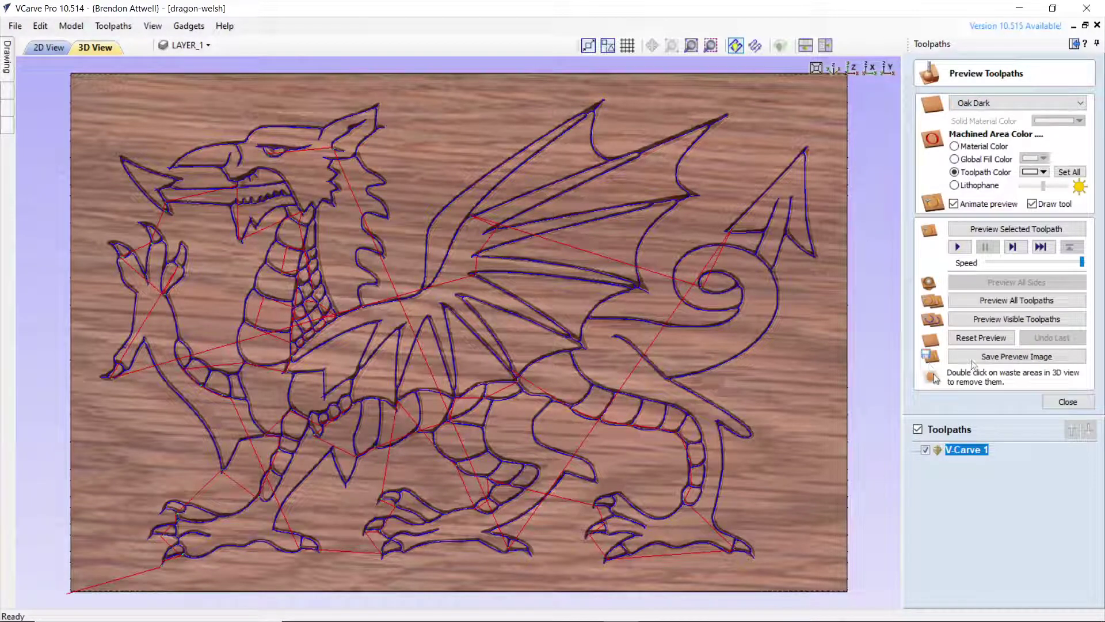
pyautogui.click(982, 337)
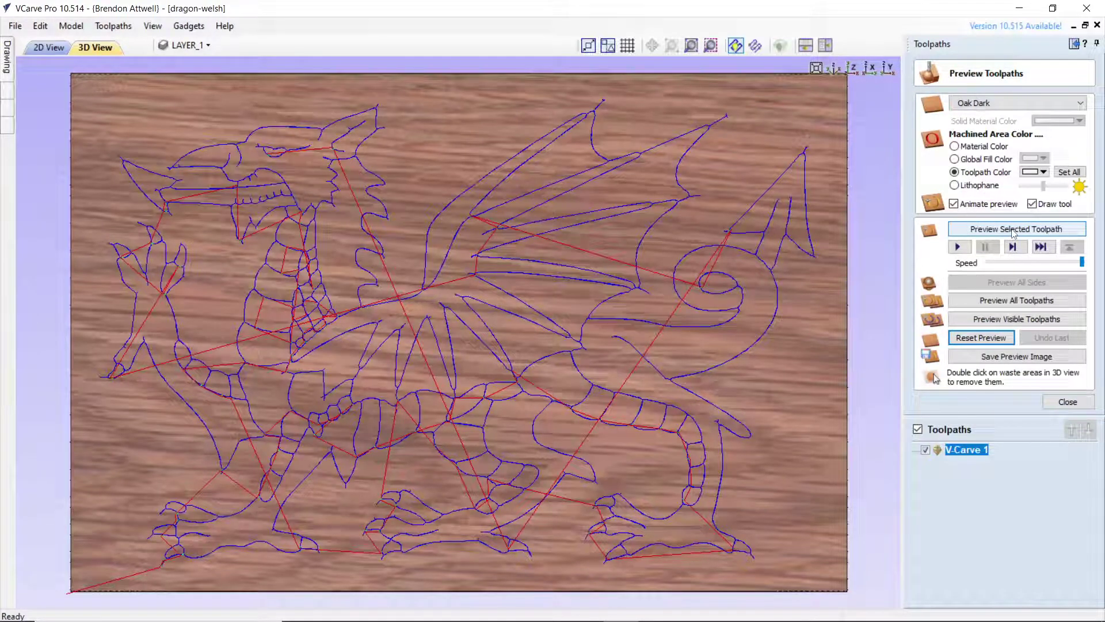
pyautogui.click(1011, 229)
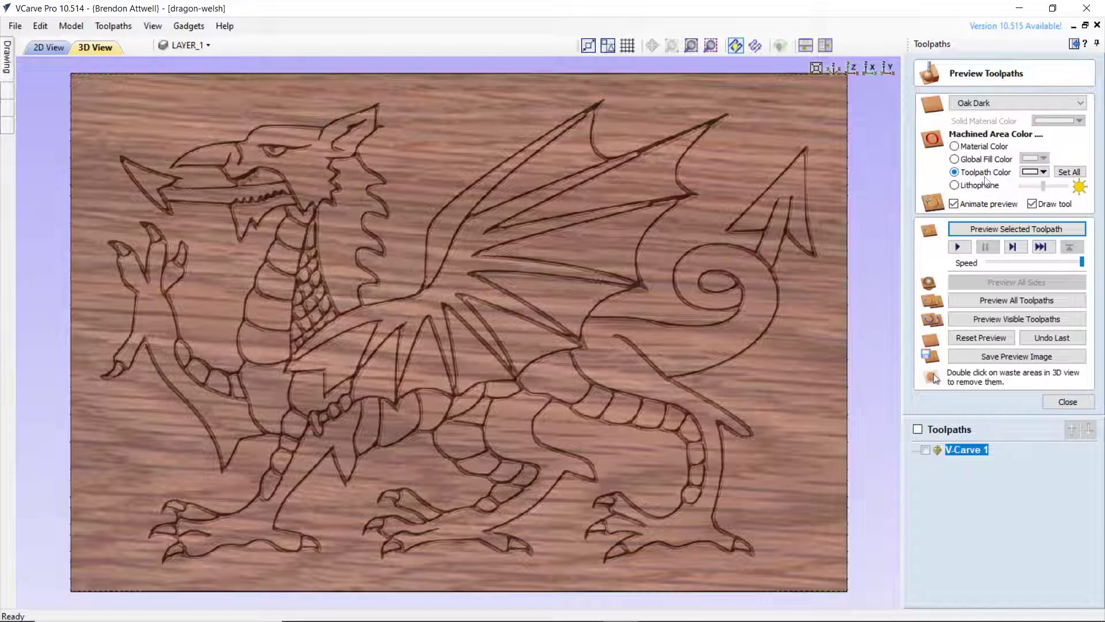
# Set the carved-area toolpath colour to black and tilt the oak board into perspective
pyautogui.click(1043, 173)
pyautogui.click(1042, 173)
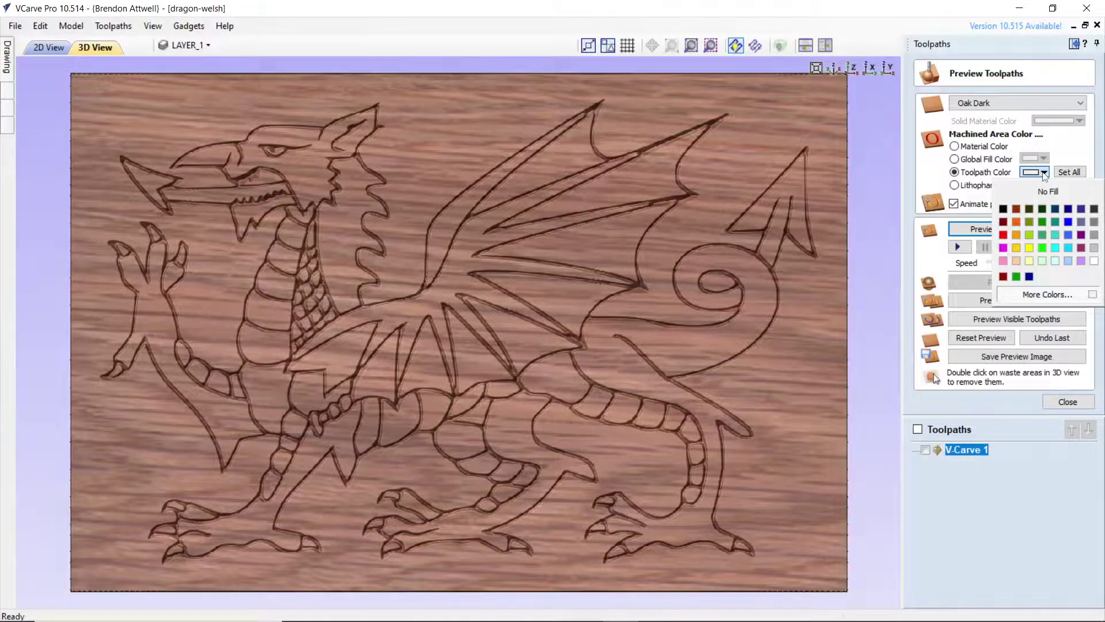
pyautogui.click(1004, 209)
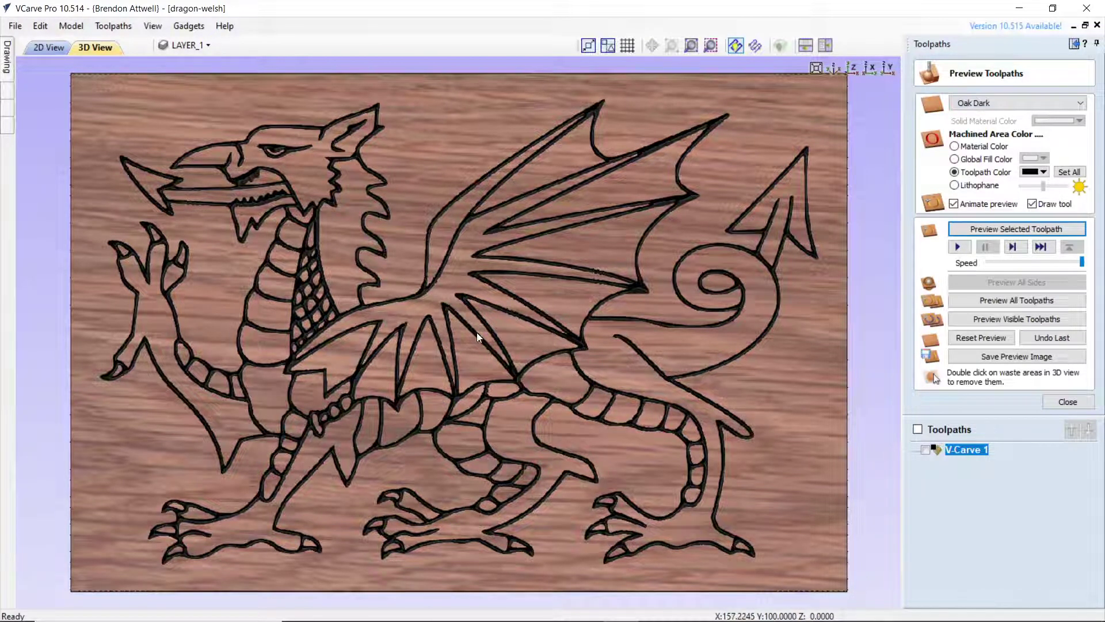
pyautogui.moveTo(497, 319)
pyautogui.mouseDown()
pyautogui.moveTo(391, 260)
pyautogui.moveTo(697, 238)
pyautogui.moveTo(524, 250)
pyautogui.moveTo(398, 310)
pyautogui.moveTo(443, 304)
pyautogui.moveTo(663, 203)
pyautogui.mouseUp()
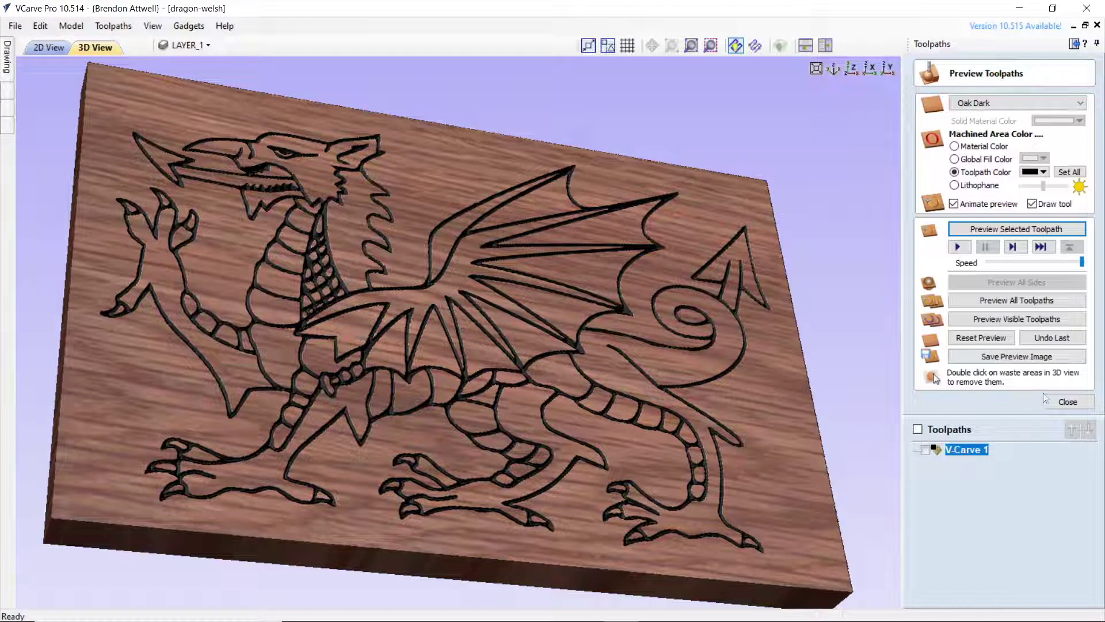
# Close the preview and save V-Carve 1 as V-Carve 1.nc, overwriting the existing GCODE file
pyautogui.click(1068, 402)
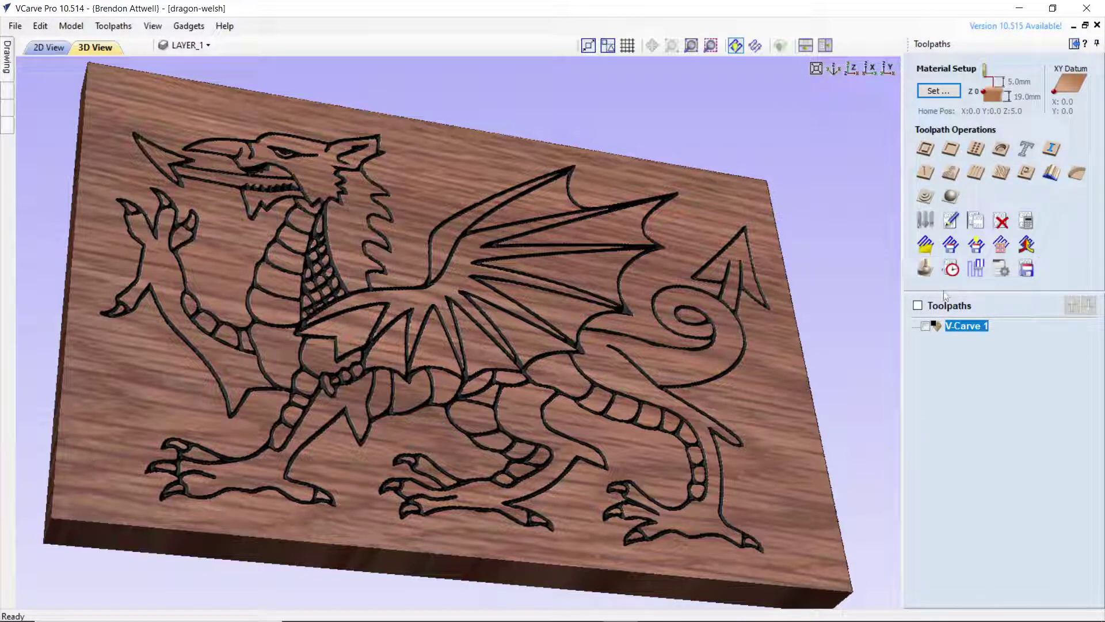
pyautogui.click(1029, 270)
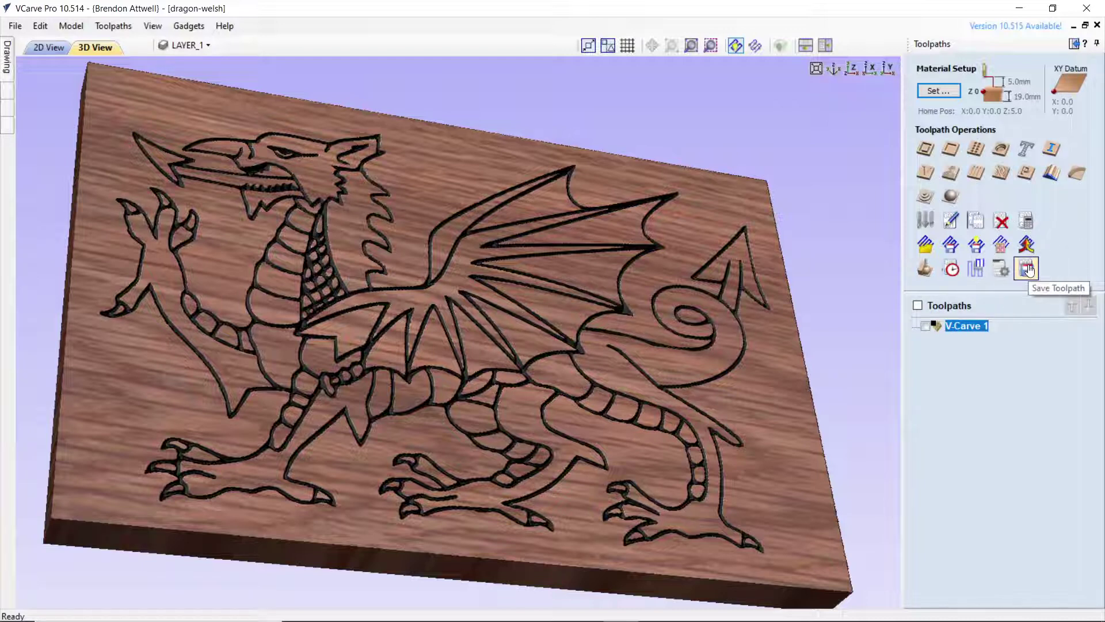
pyautogui.click(1030, 269)
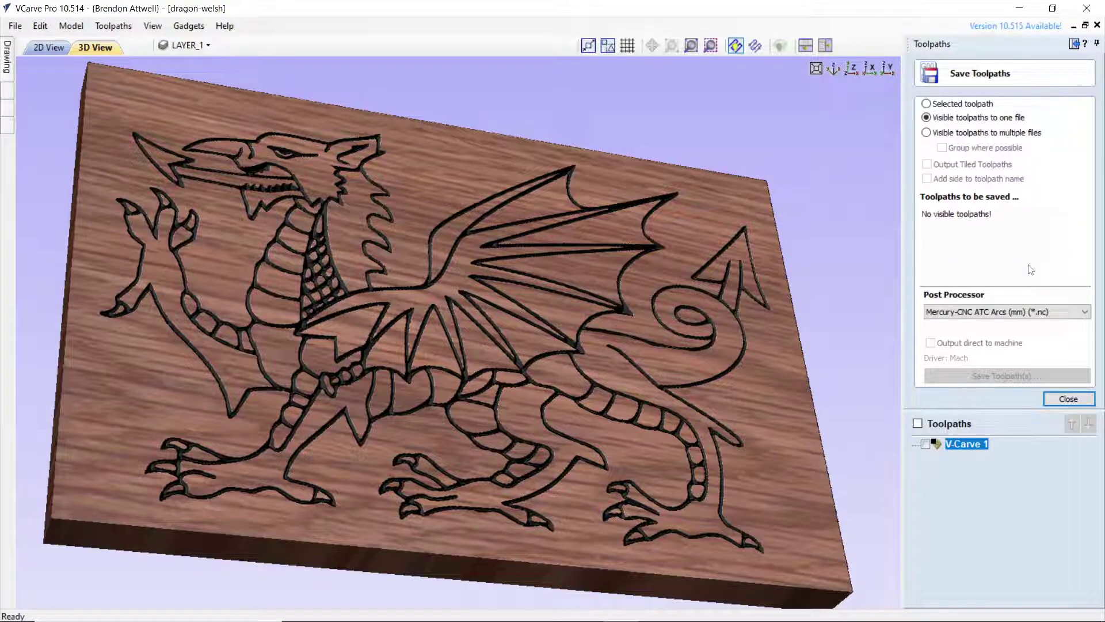
pyautogui.click(925, 444)
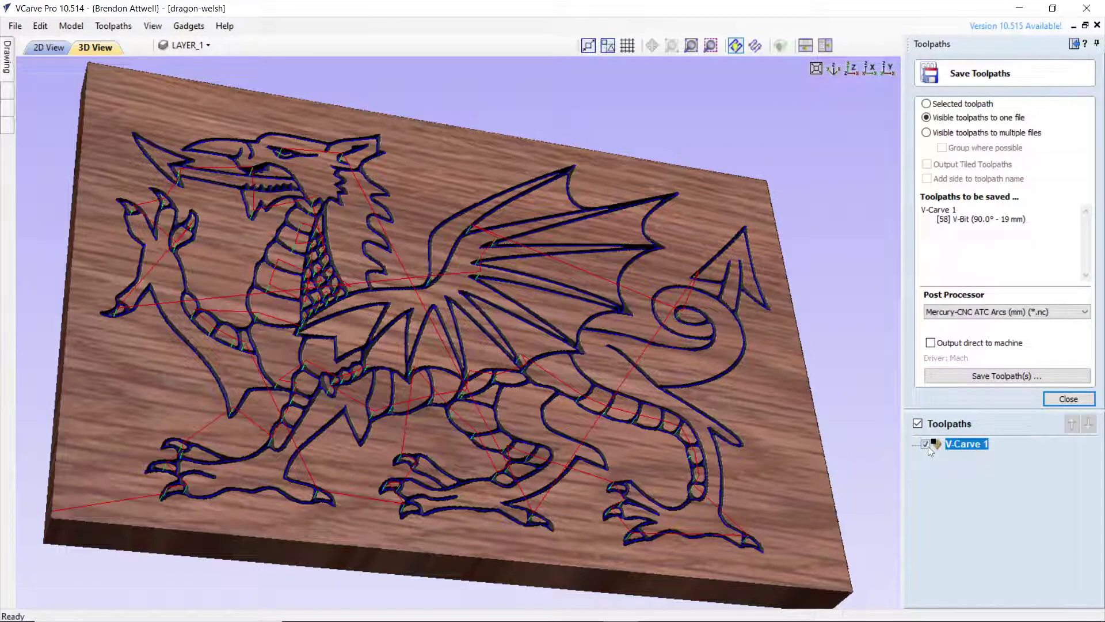
pyautogui.click(928, 446)
pyautogui.click(1001, 375)
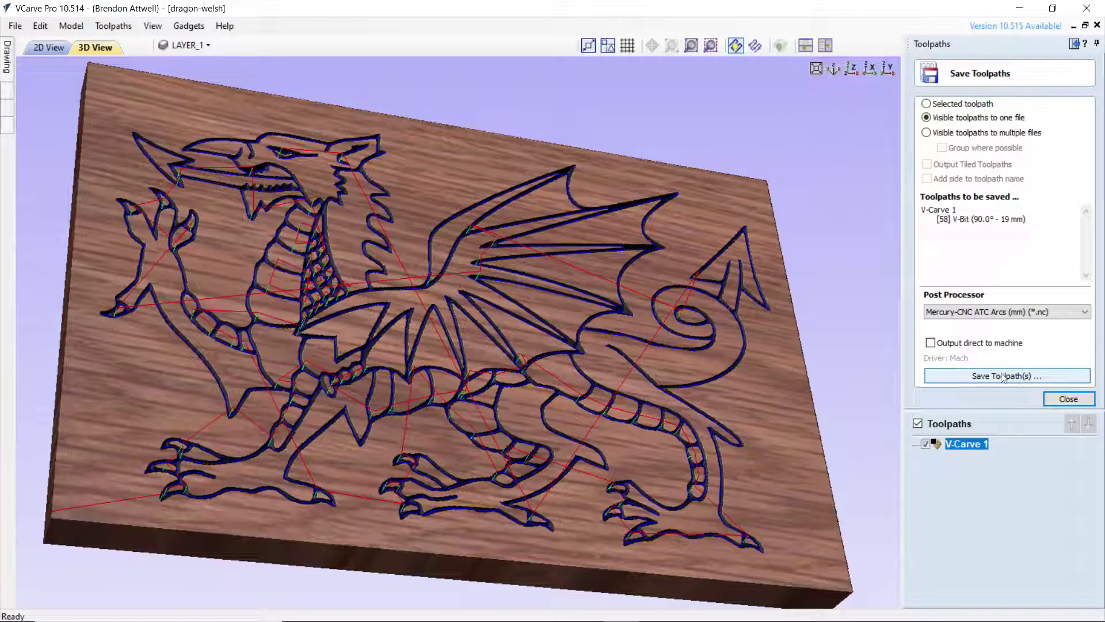
pyautogui.click(1003, 377)
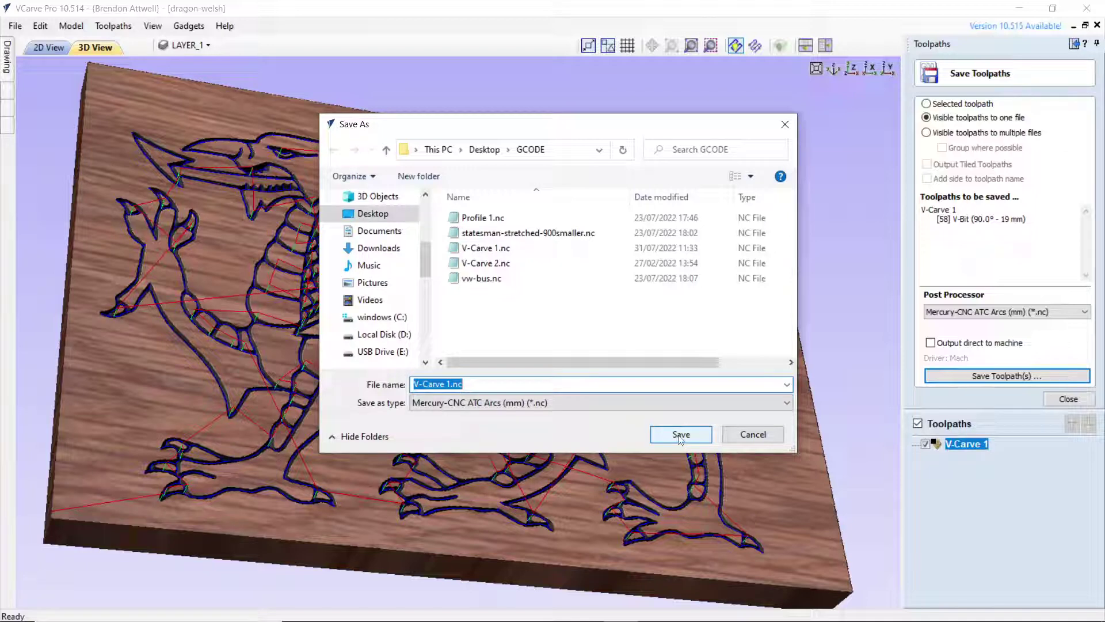
pyautogui.click(681, 436)
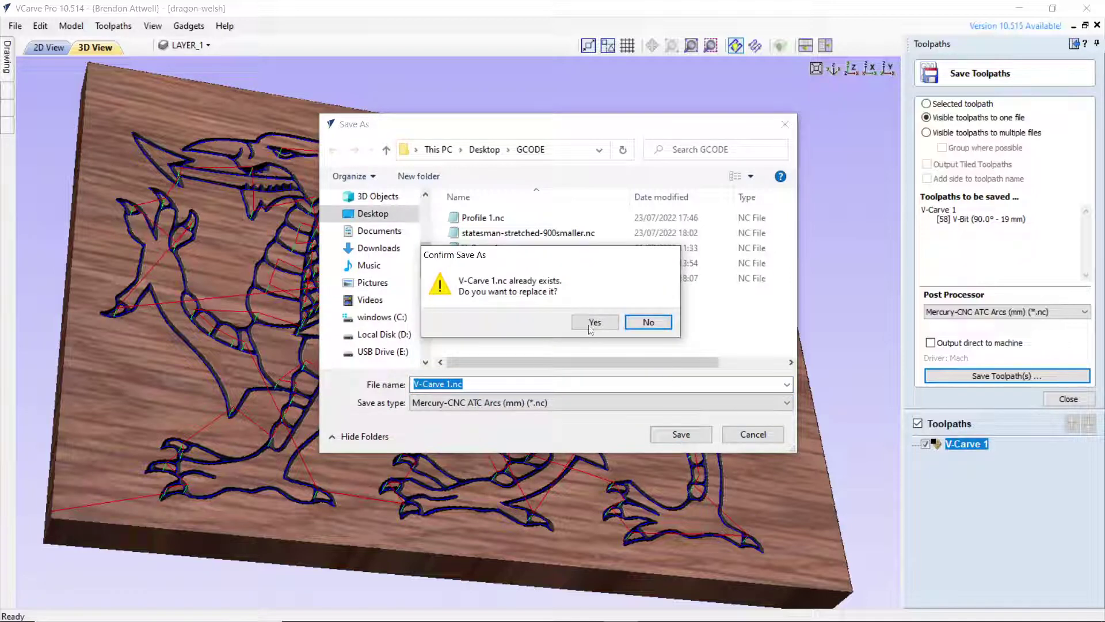
pyautogui.click(595, 322)
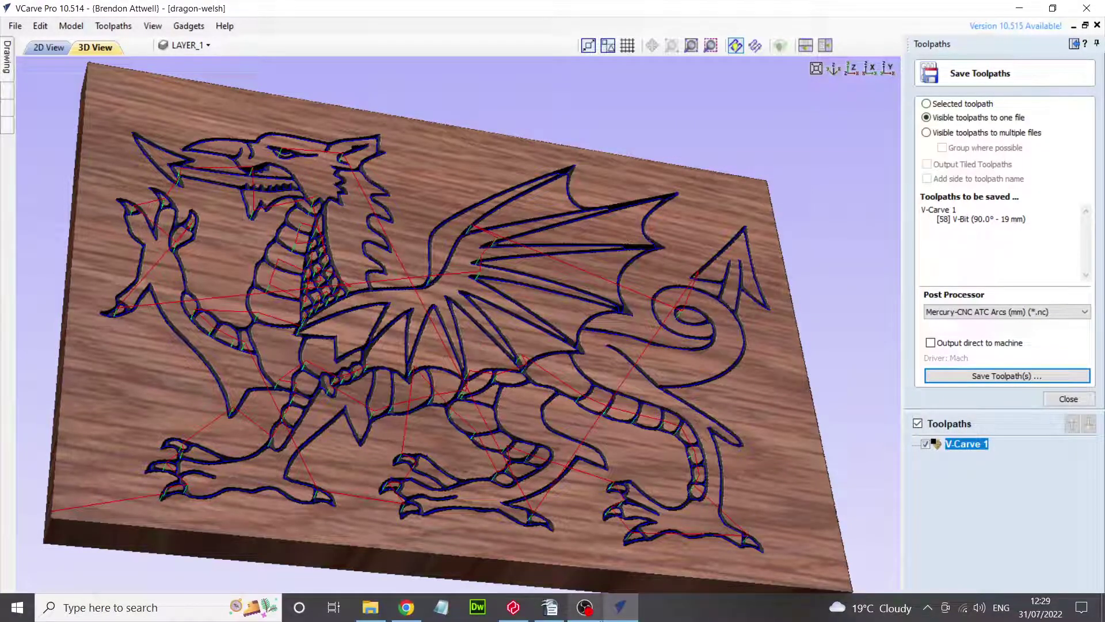
pyautogui.moveTo(514, 606)
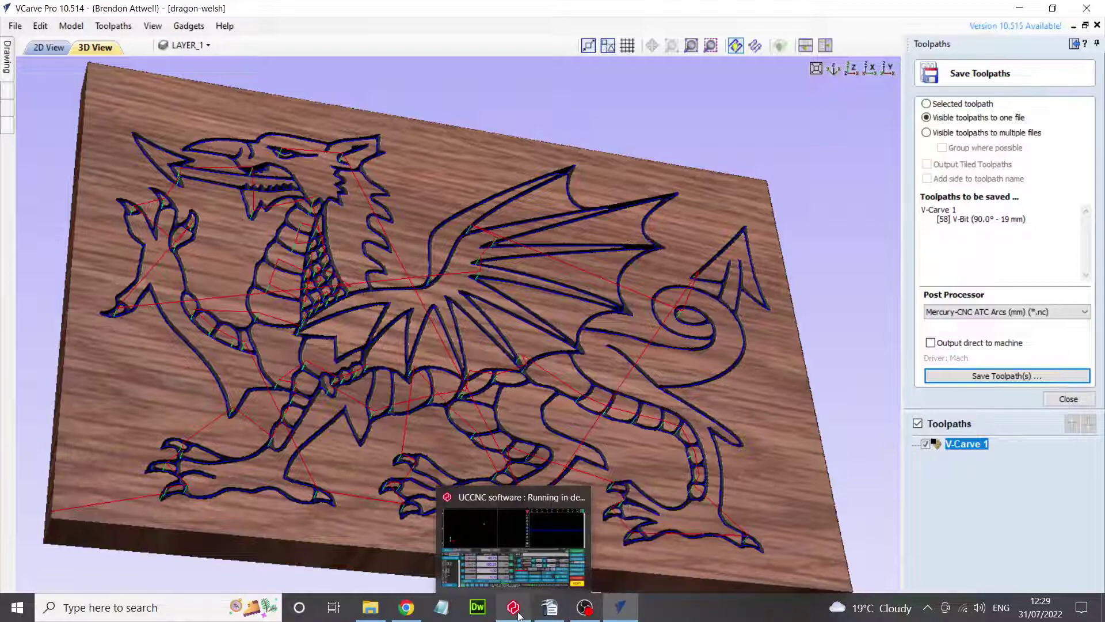
# Switch to UCCNC and load V-Carve 1.nc so the dragon toolpath and G-code appear
pyautogui.click(514, 607)
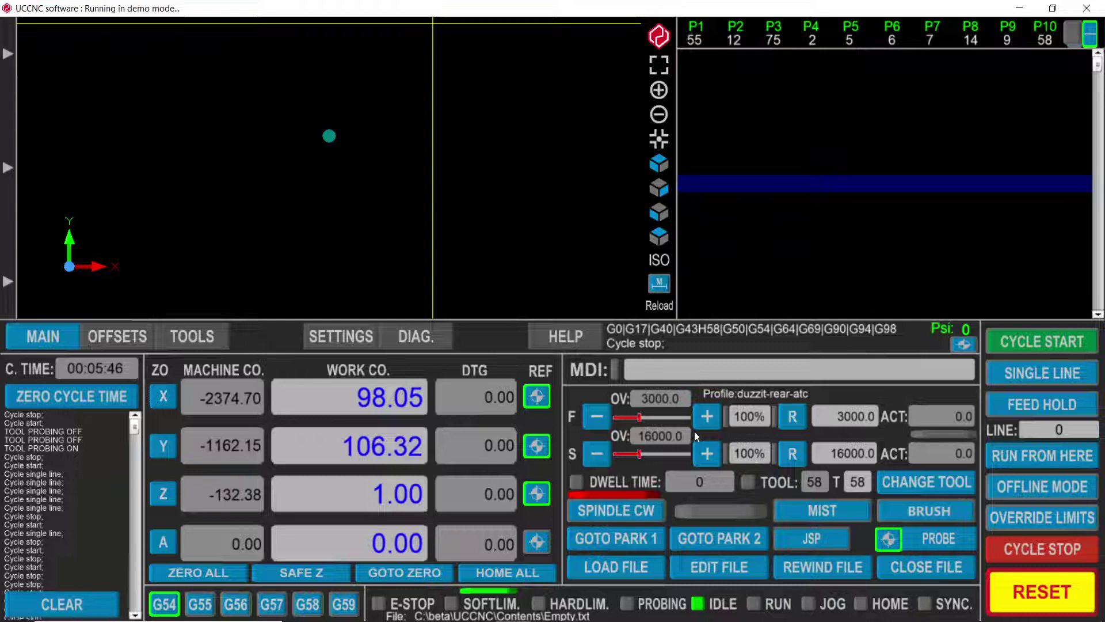
pyautogui.click(638, 565)
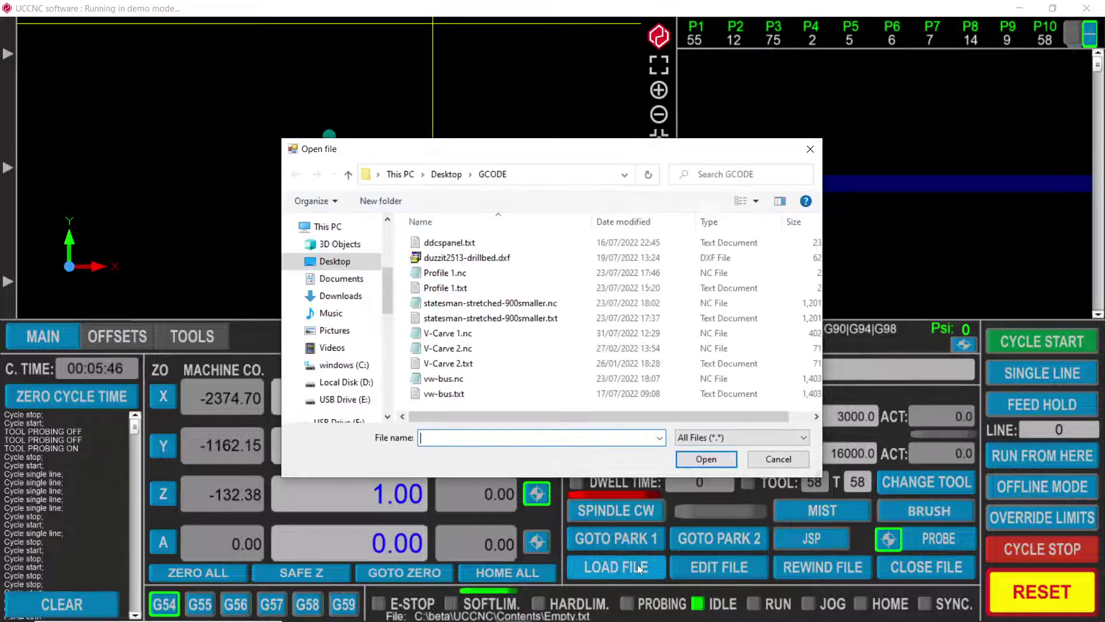
pyautogui.click(457, 335)
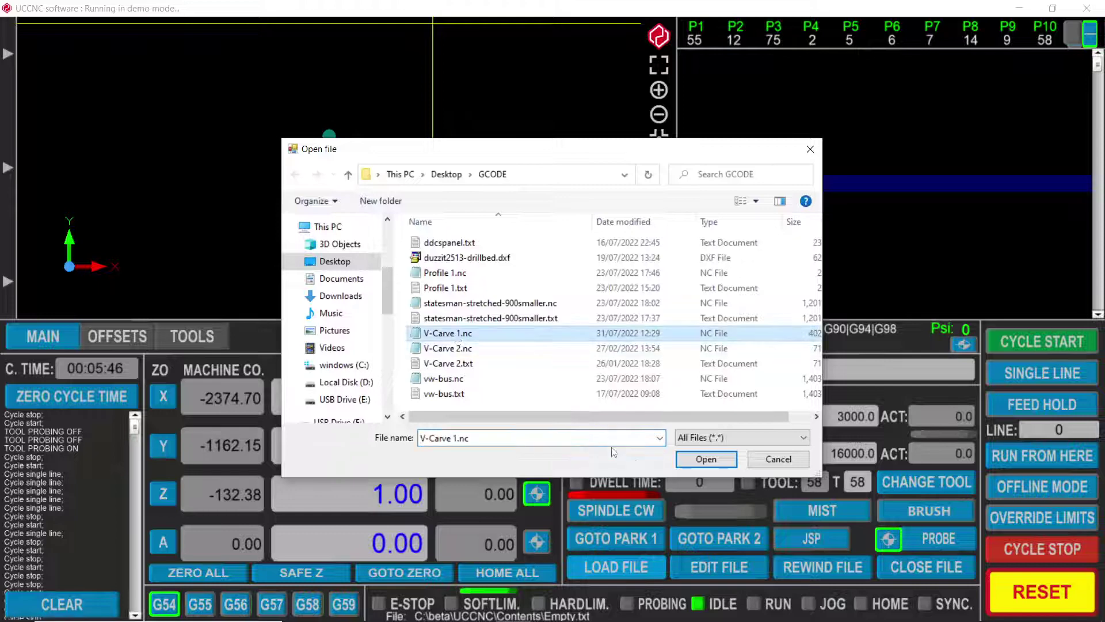
pyautogui.click(705, 459)
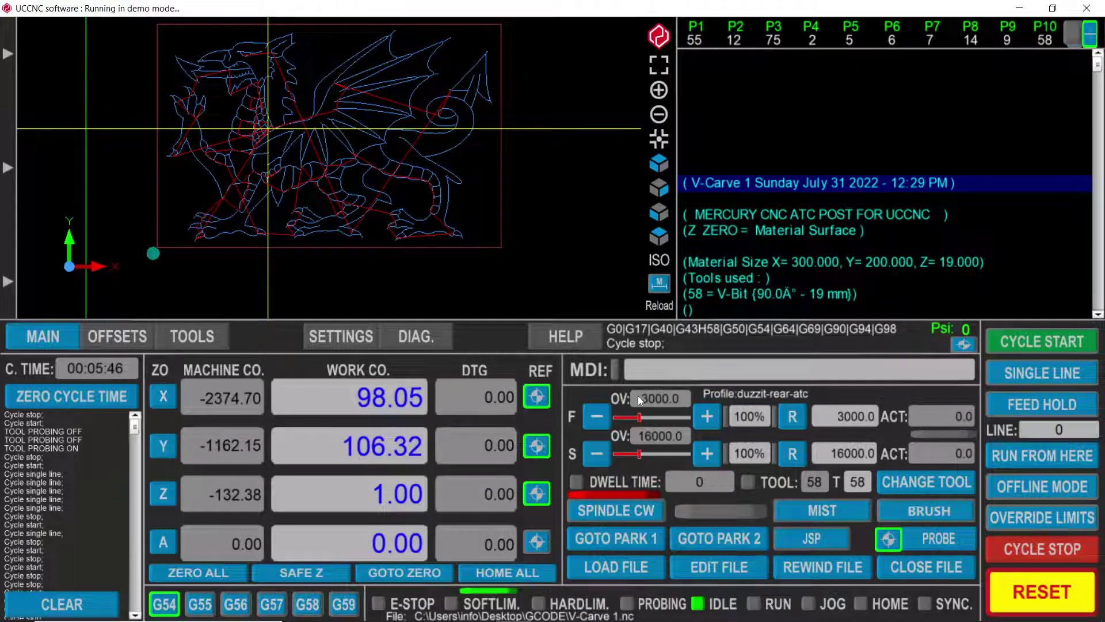
# Start the V-Carve 1.nc dragon program in UCCNC with Cycle Start
pyautogui.click(1039, 339)
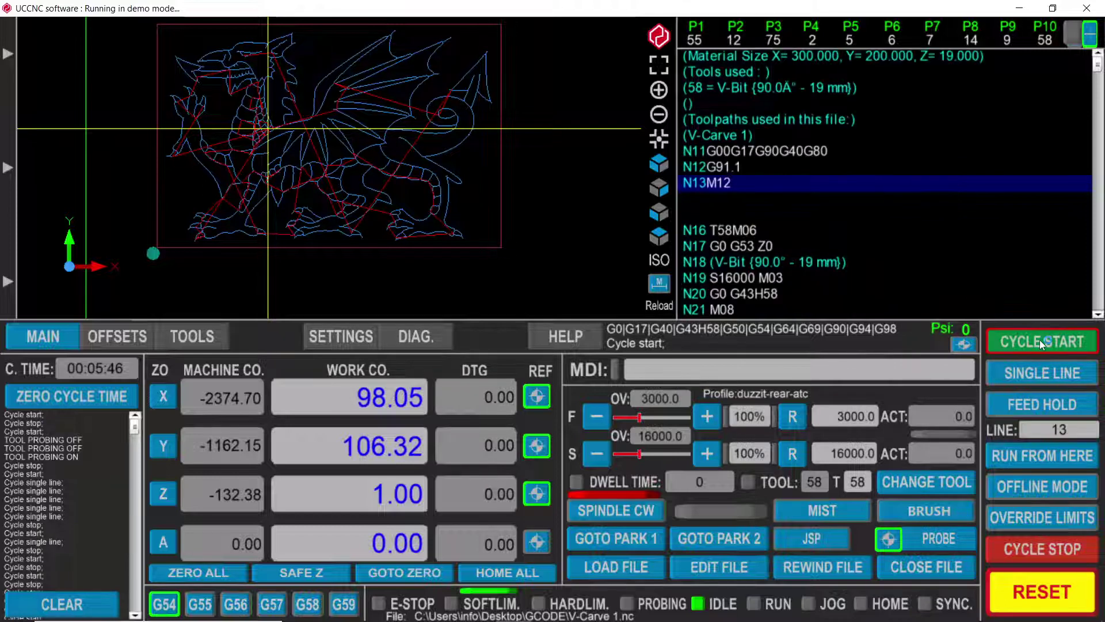
pyautogui.click(1040, 340)
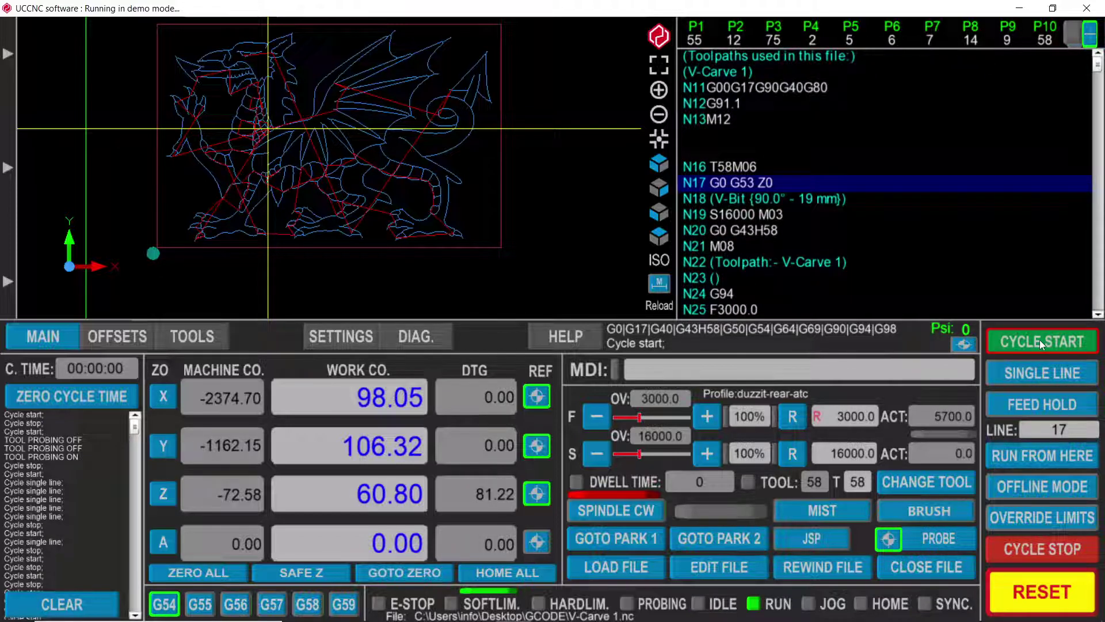